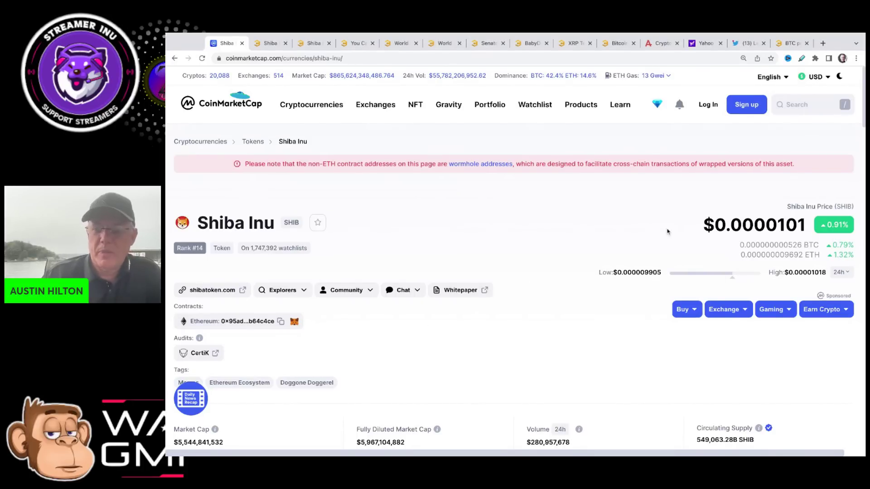
scroll(641, 232, "down", 2)
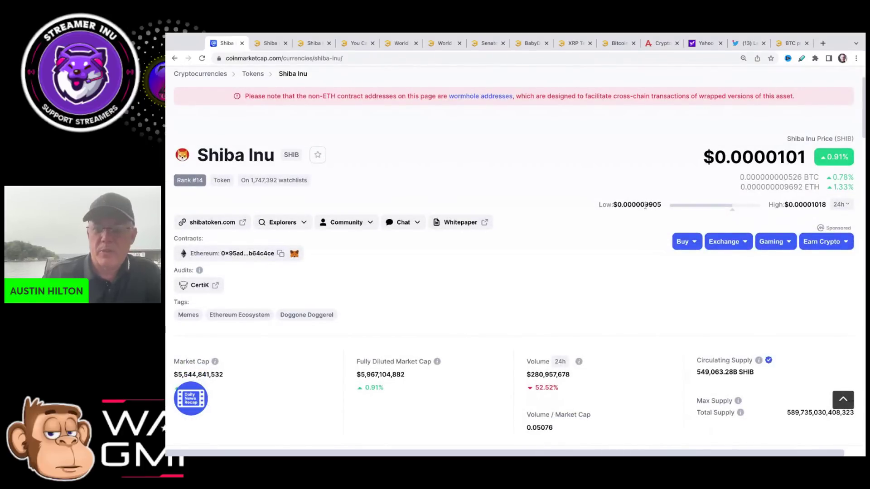
Check SHIB's 24h low and high prices, then switch the USD chart to 7D
left_click_drag(646, 206, 661, 210)
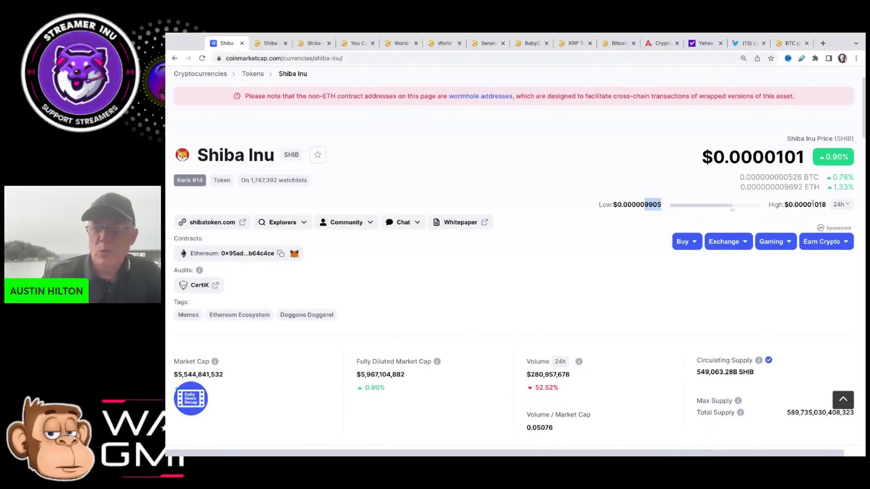
left_click_drag(813, 203, 823, 203)
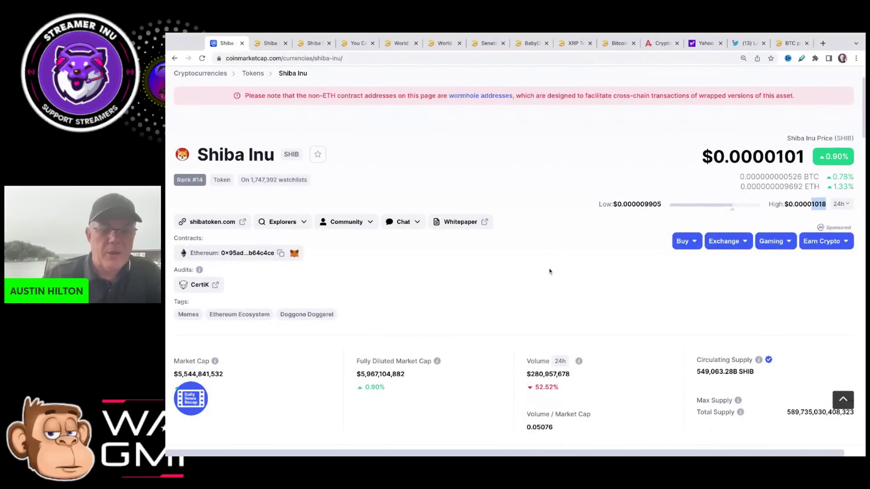
scroll(550, 272, "down", 2)
scroll(550, 272, "down", 2)
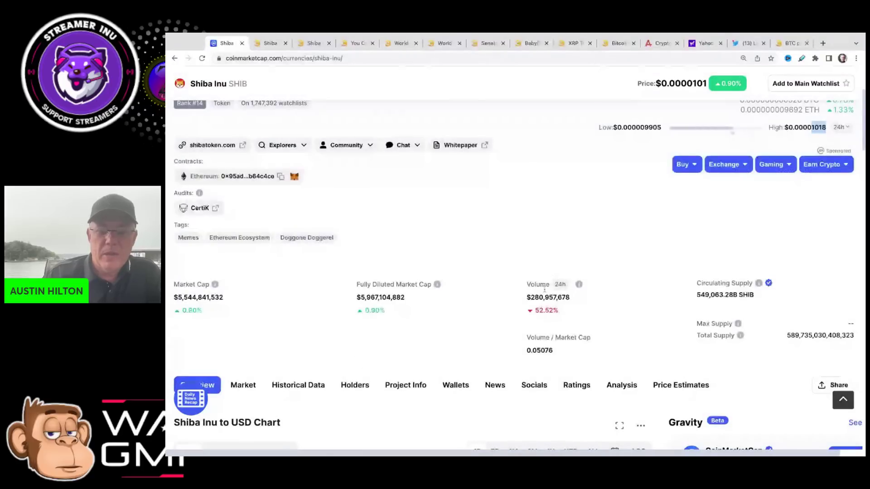
scroll(539, 303, "down", 4)
scroll(528, 239, "down", 1)
left_click(493, 139)
mouse_move(648, 293)
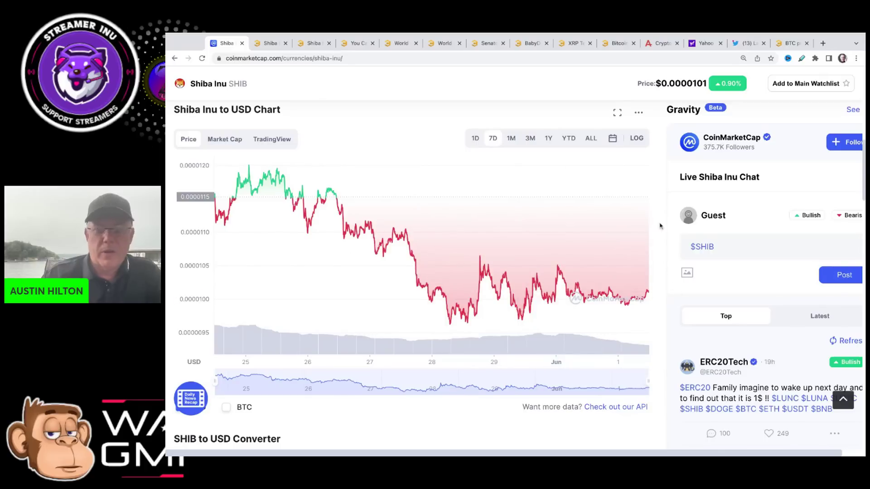
scroll(666, 211, "up", 1)
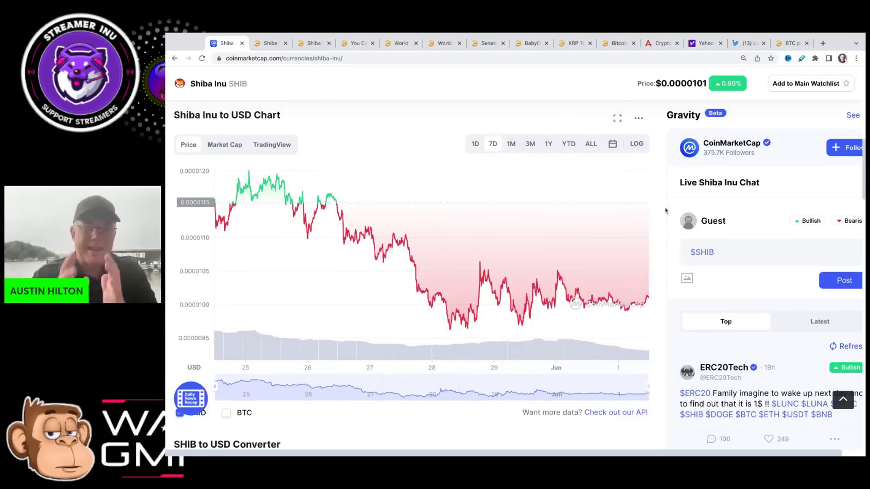
scroll(666, 211, "up", 10)
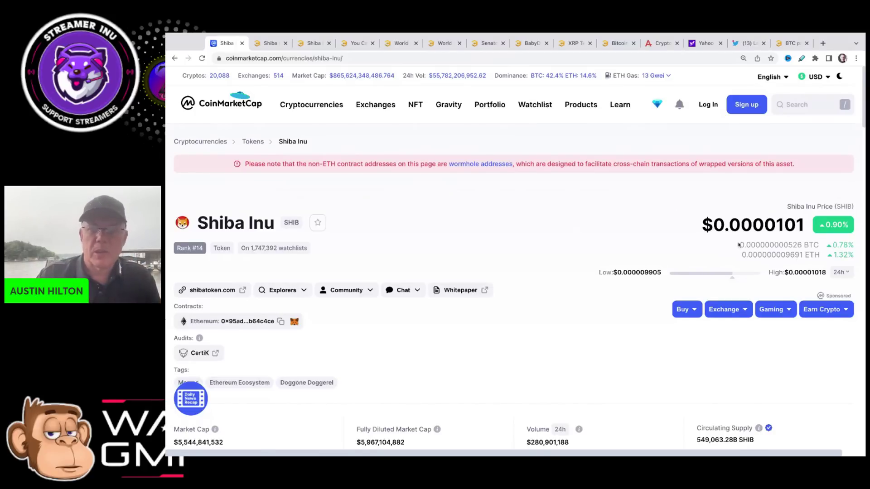
left_click_drag(731, 226, 802, 229)
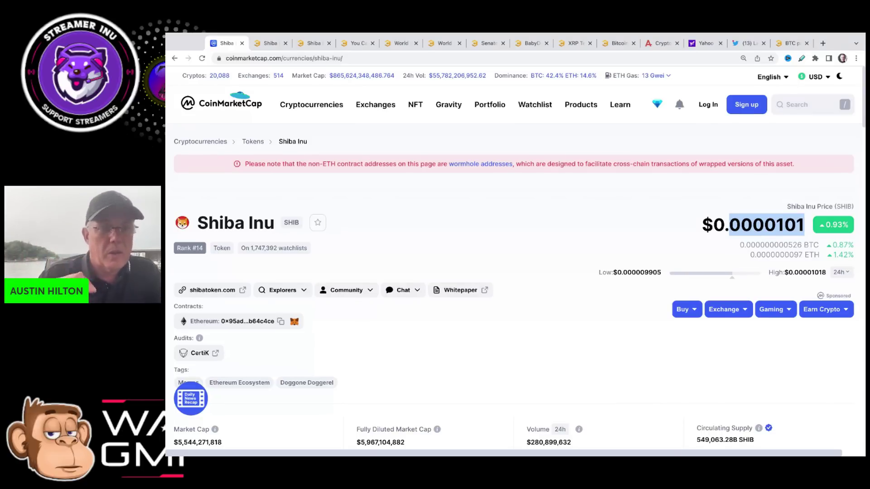
Return to the CoinMarketCap homepage and highlight the global crypto market cap figure
left_click(217, 104)
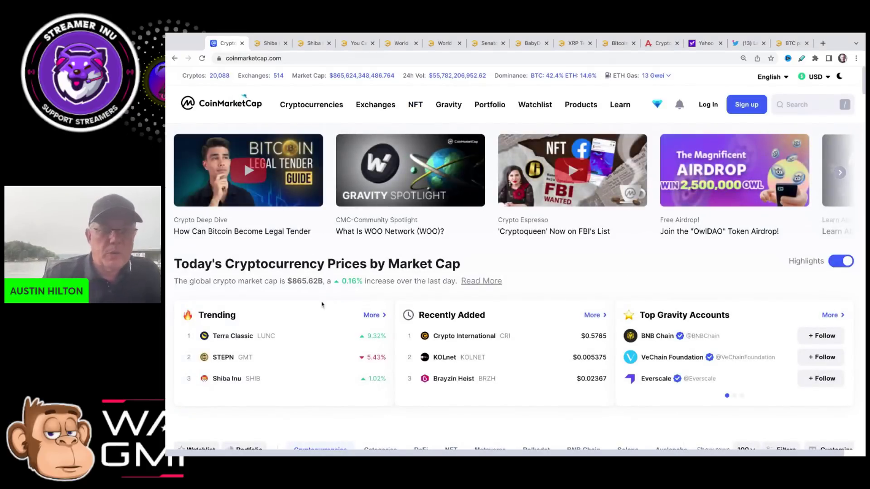
mouse_move(326, 281)
left_mouse_down()
mouse_move(281, 281)
mouse_move(370, 282)
left_mouse_up()
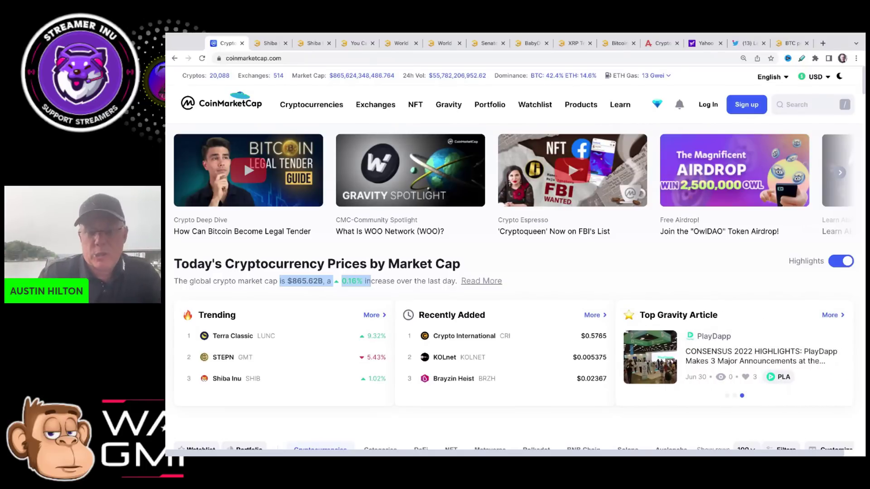
scroll(436, 272, "down", 3)
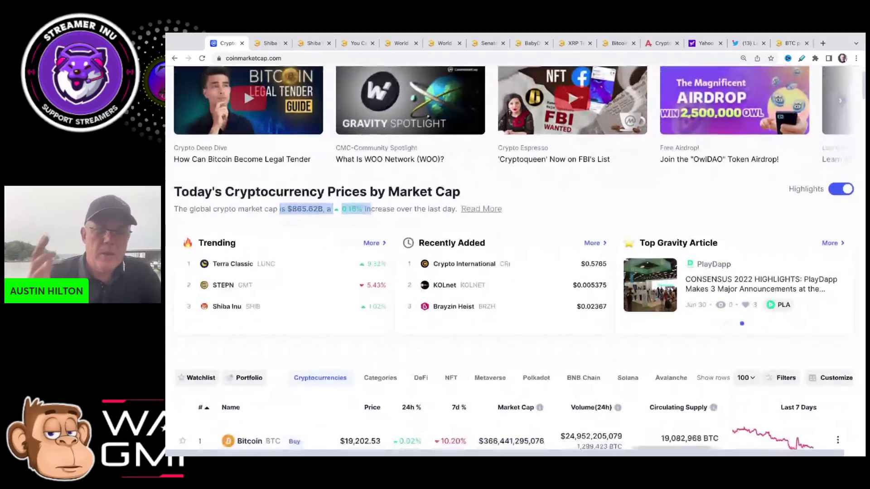
scroll(435, 272, "down", 1)
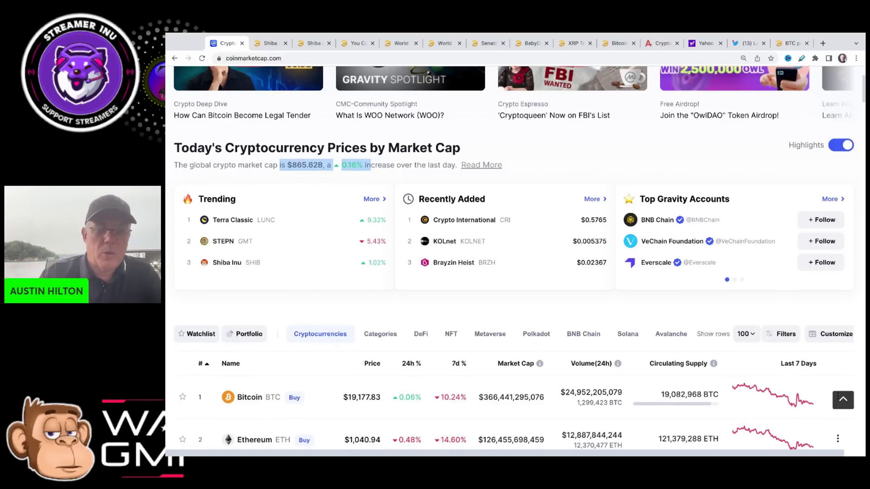
scroll(383, 255, "down", 3)
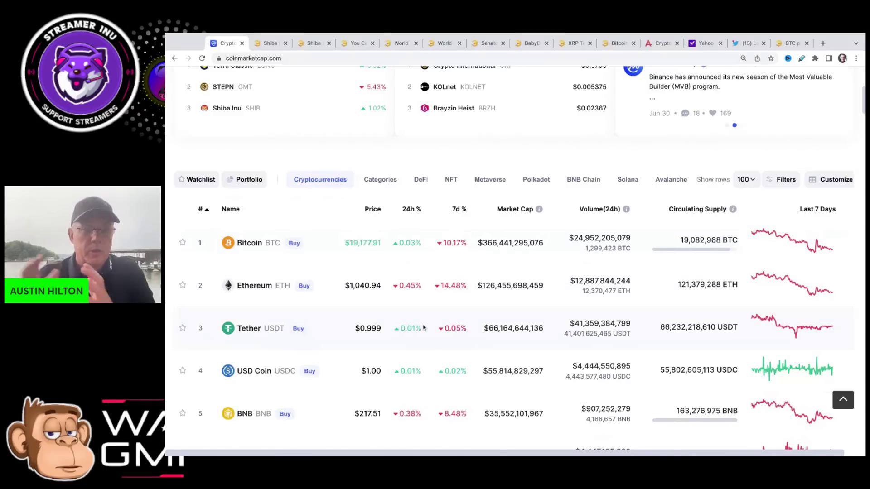
scroll(423, 328, "down", 1)
scroll(423, 328, "down", 3)
scroll(423, 328, "down", 3)
scroll(423, 329, "down", 2)
scroll(422, 328, "down", 2)
scroll(423, 328, "down", 2)
scroll(422, 329, "down", 1)
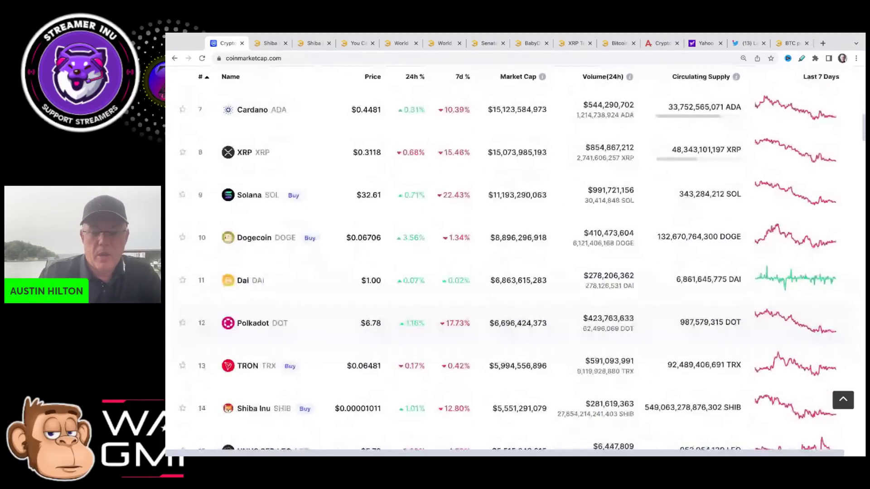
scroll(512, 374, "down", 2)
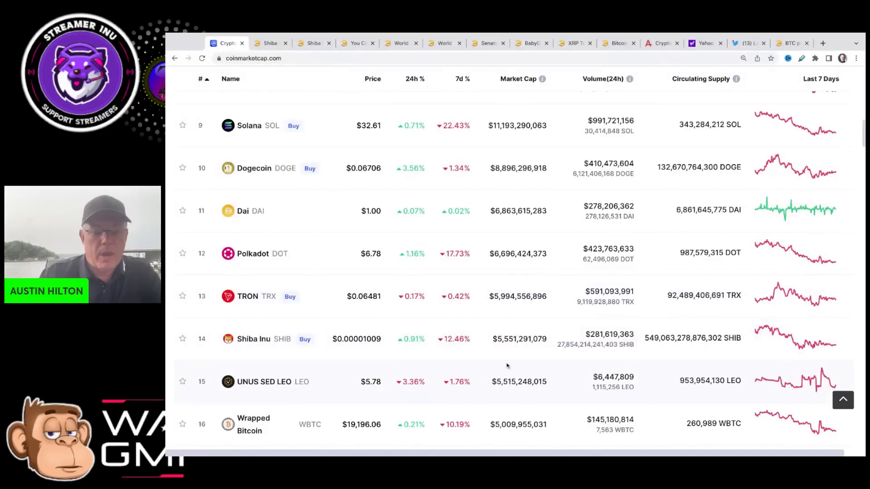